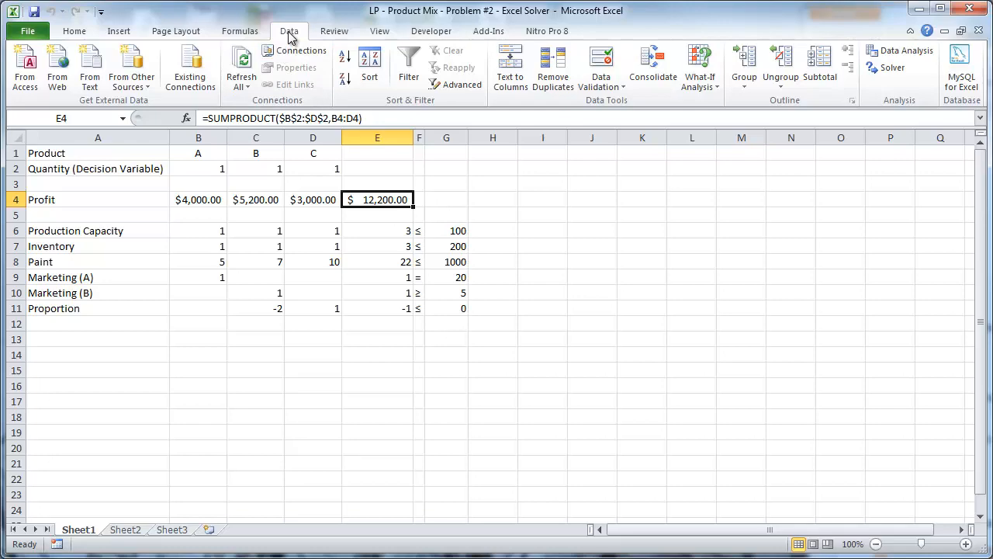
# Open Solver and set the total profit cell E4 as the objective, to be maximized.
pyautogui.click(892, 69)
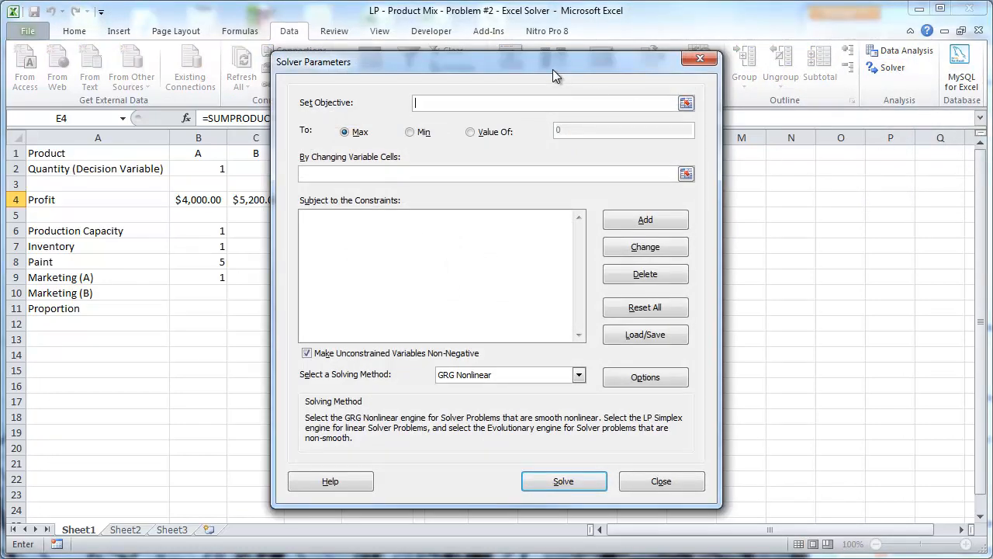
pyautogui.moveTo(552, 69); pyautogui.dragTo(790, 68)
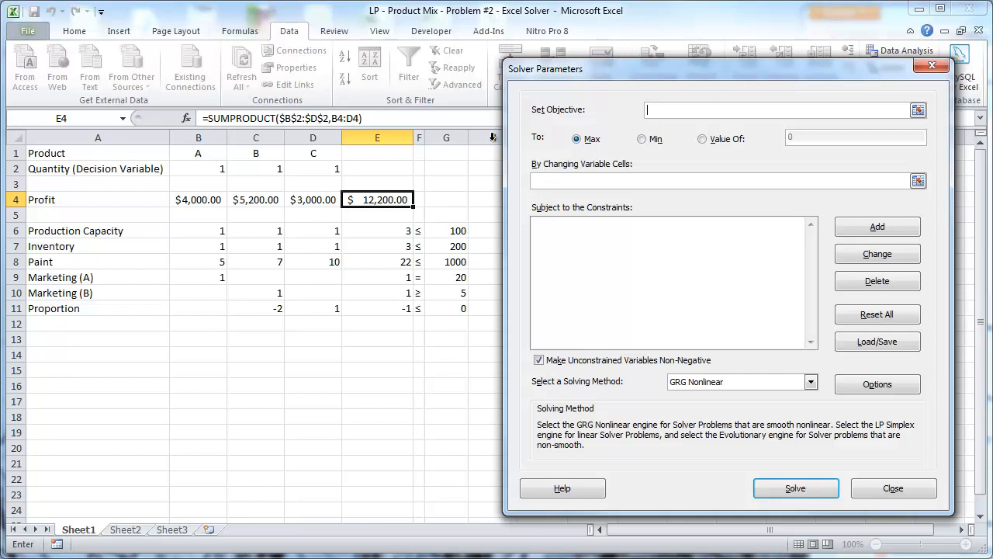
pyautogui.click(378, 200)
pyautogui.click(651, 139)
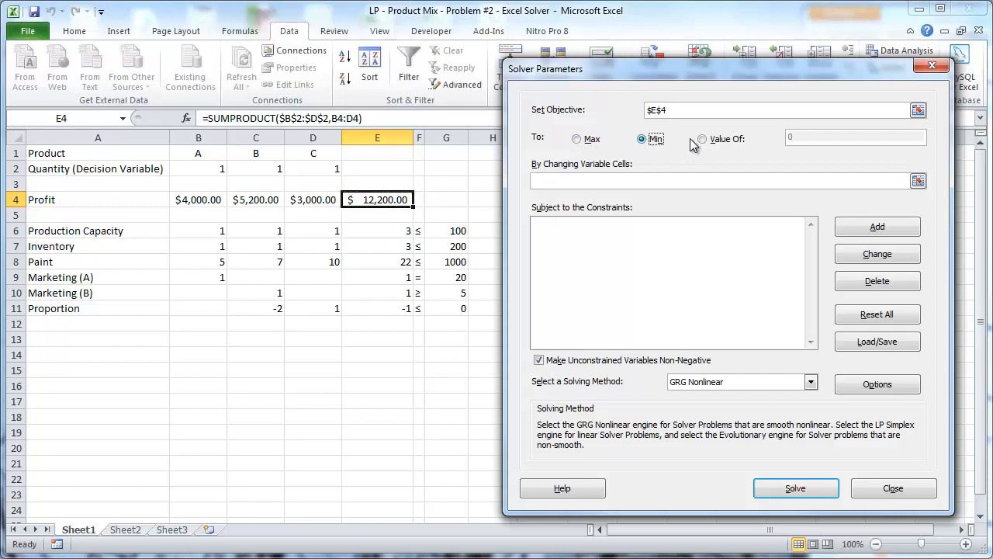
pyautogui.click(702, 140)
pyautogui.click(577, 140)
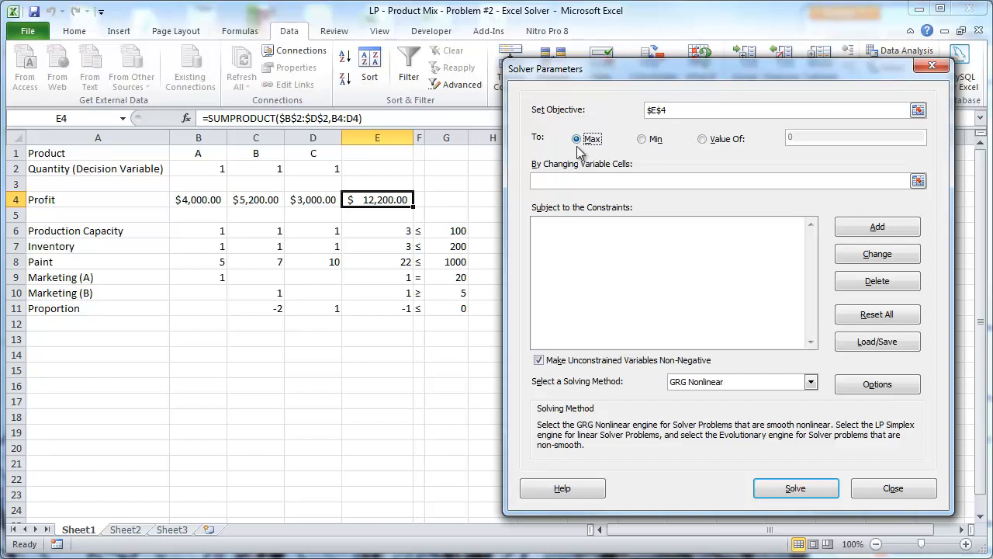
# Set the Solver's changing variable cells to the product quantities in B2:D2.
pyautogui.click(550, 179)
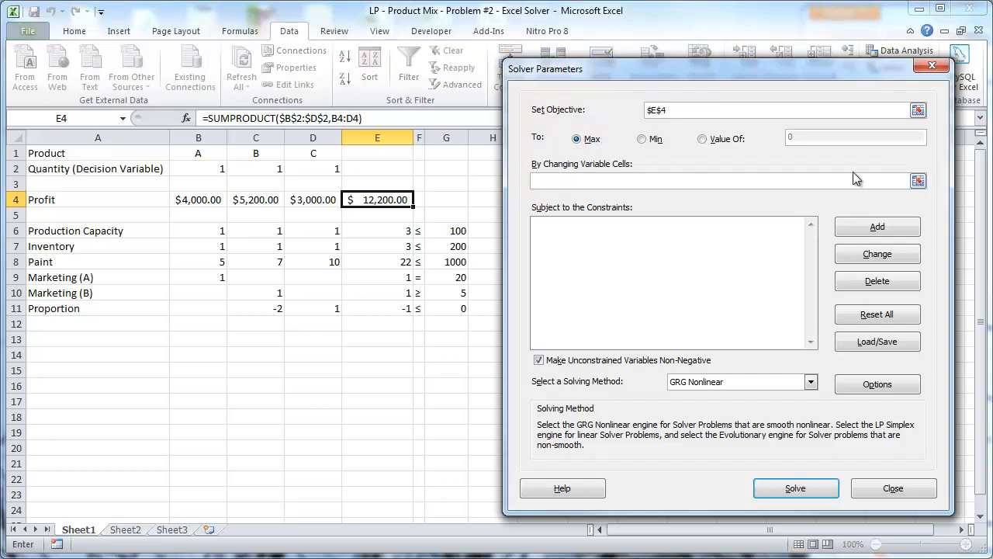
pyautogui.click(916, 181)
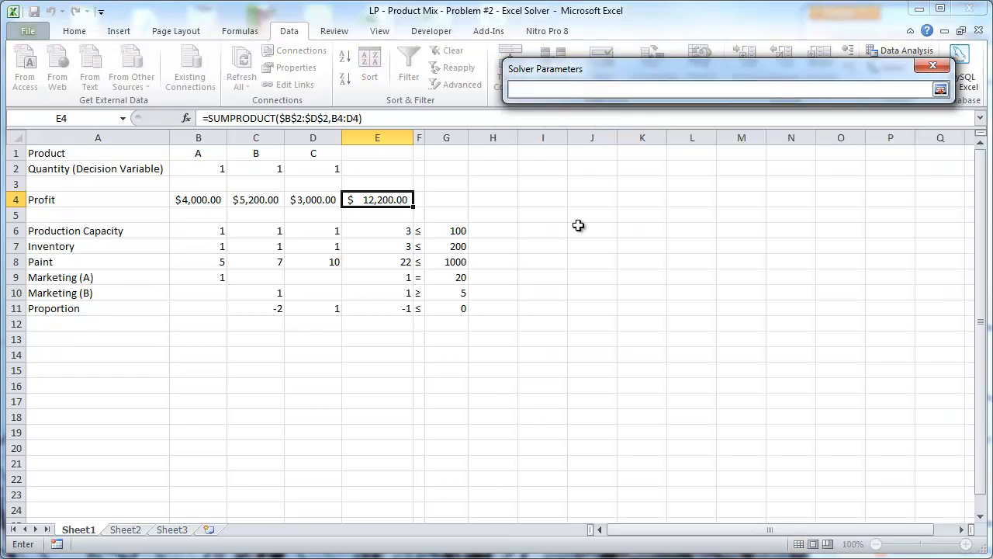
pyautogui.moveTo(216, 167); pyautogui.dragTo(315, 170)
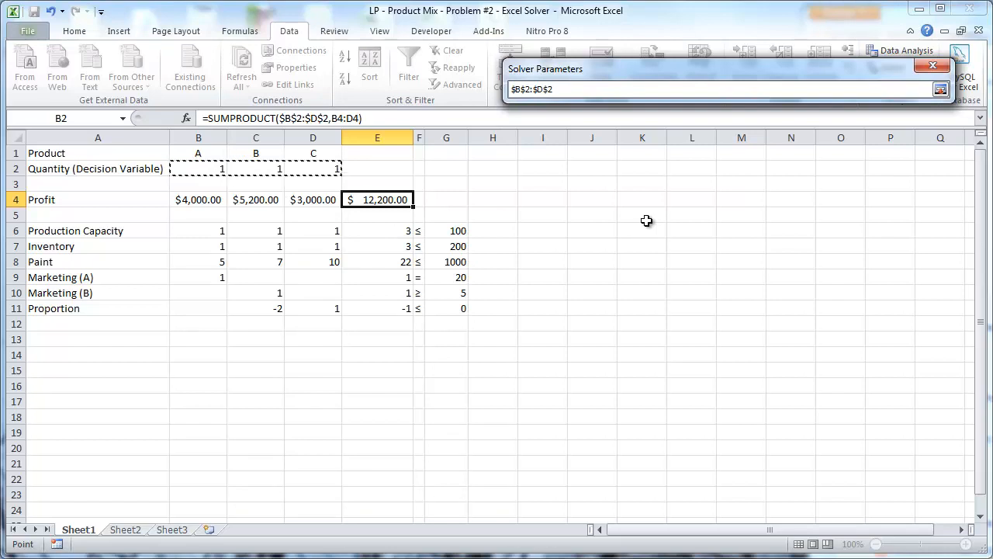
pyautogui.press('Return')
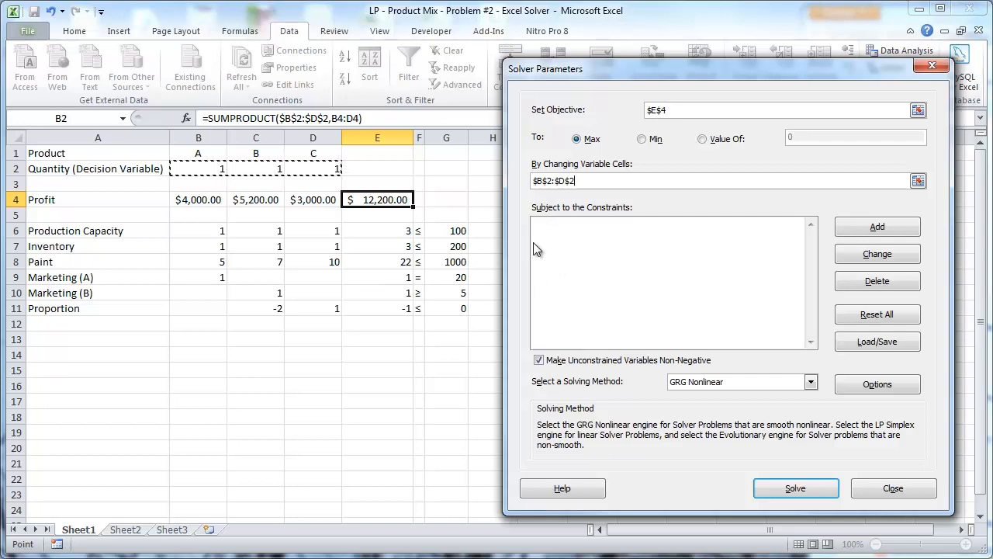
# Add a constraint requiring the capacity, inventory and paint totals E6:E8 to be <= the limits in G6:G8.
pyautogui.click(876, 227)
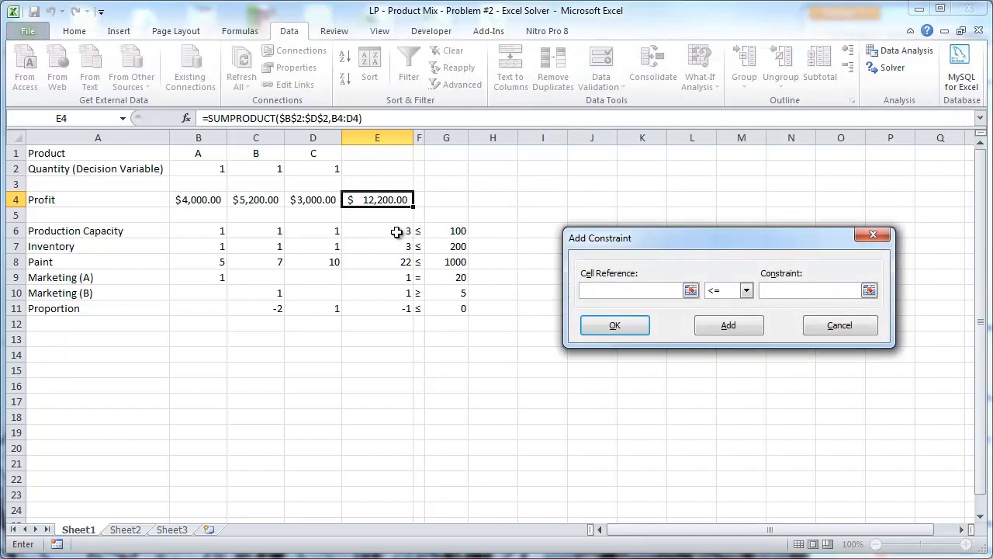
pyautogui.moveTo(397, 233); pyautogui.dragTo(391, 261)
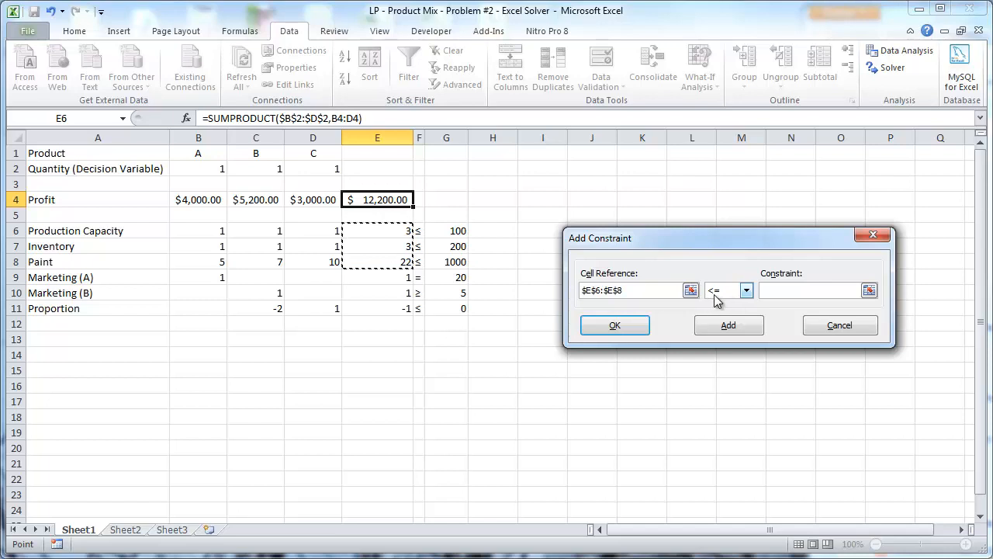
pyautogui.click(746, 292)
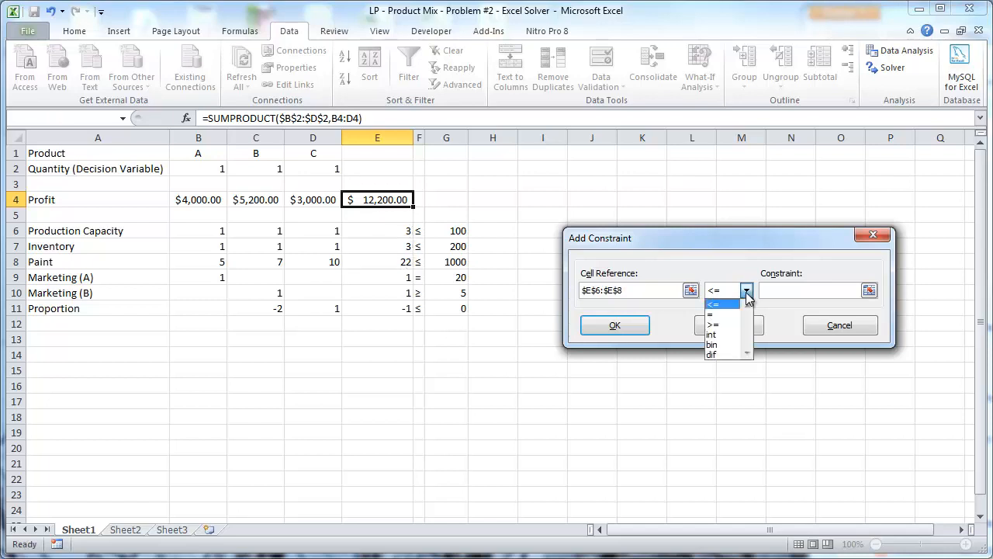
pyautogui.click(747, 294)
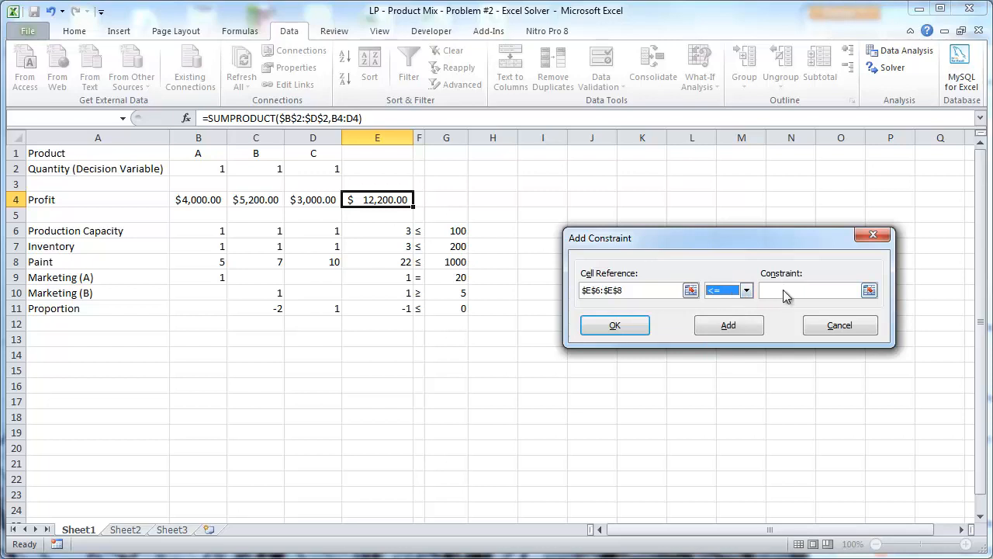
pyautogui.click(784, 292)
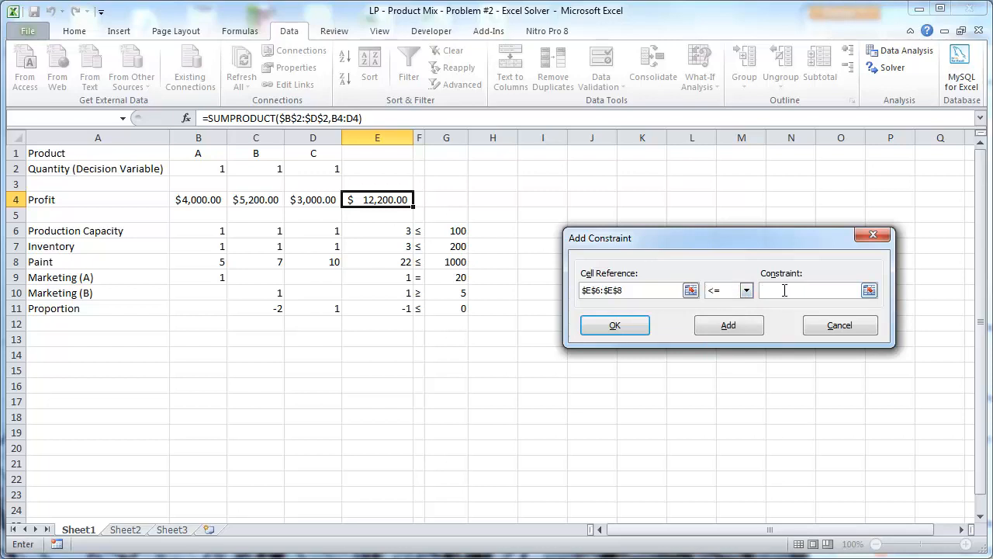
pyautogui.moveTo(454, 231); pyautogui.dragTo(456, 262)
pyautogui.click(730, 329)
# Add a constraint setting the Marketing (A) total E9 equal to G9.
pyautogui.click(387, 277)
pyautogui.click(746, 290)
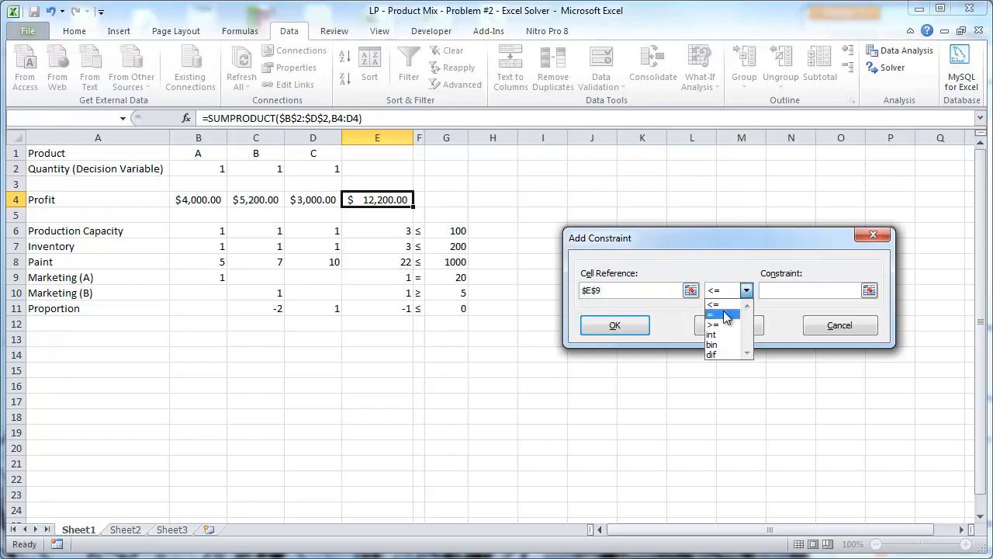
pyautogui.click(726, 317)
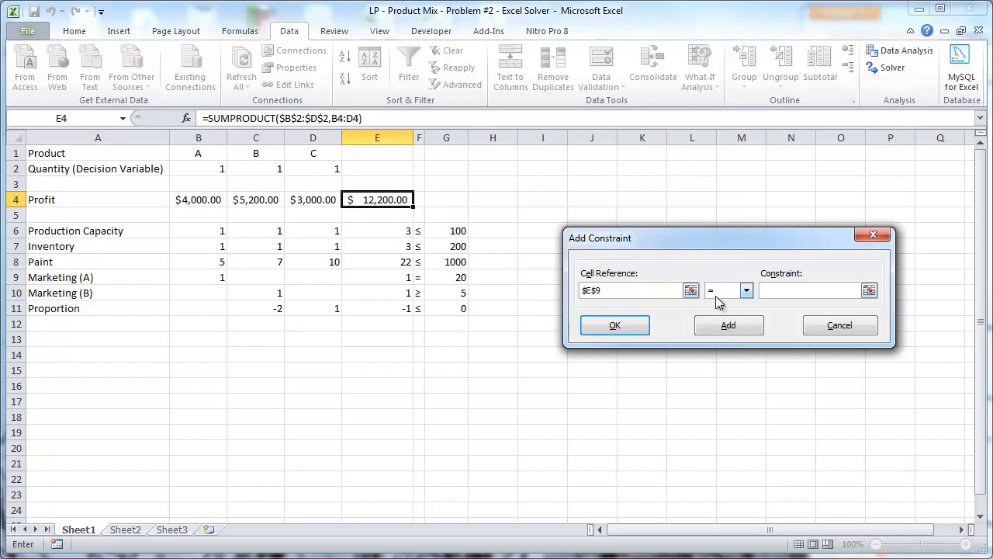
pyautogui.click(455, 277)
pyautogui.click(730, 327)
# Add a constraint requiring the Marketing (B) total E10 to be >= G10.
pyautogui.click(393, 292)
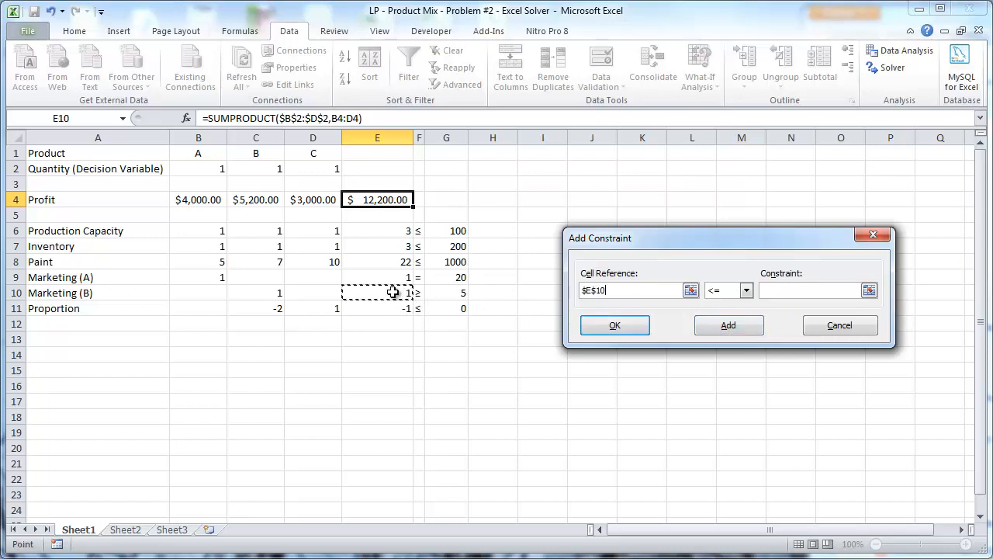
pyautogui.click(749, 290)
pyautogui.click(706, 323)
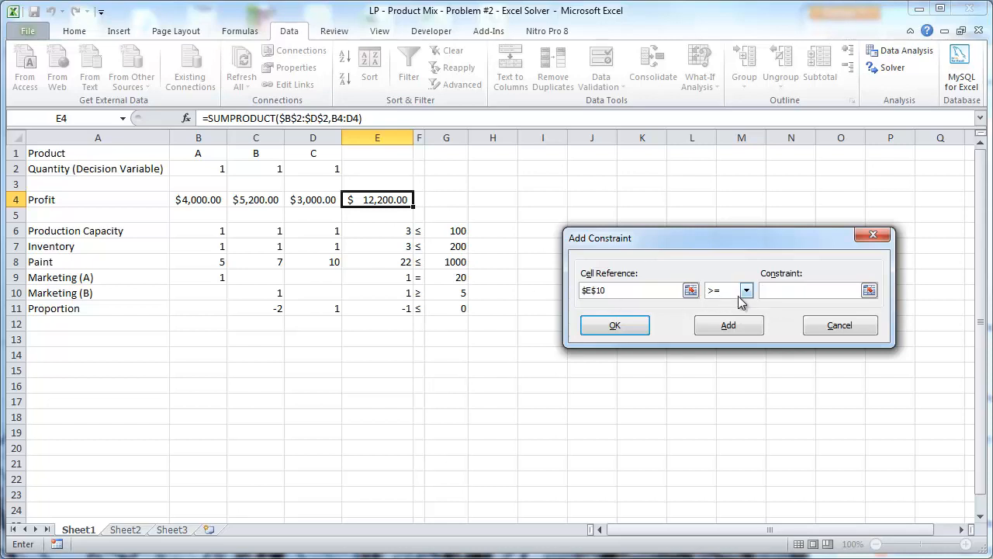
pyautogui.click(451, 292)
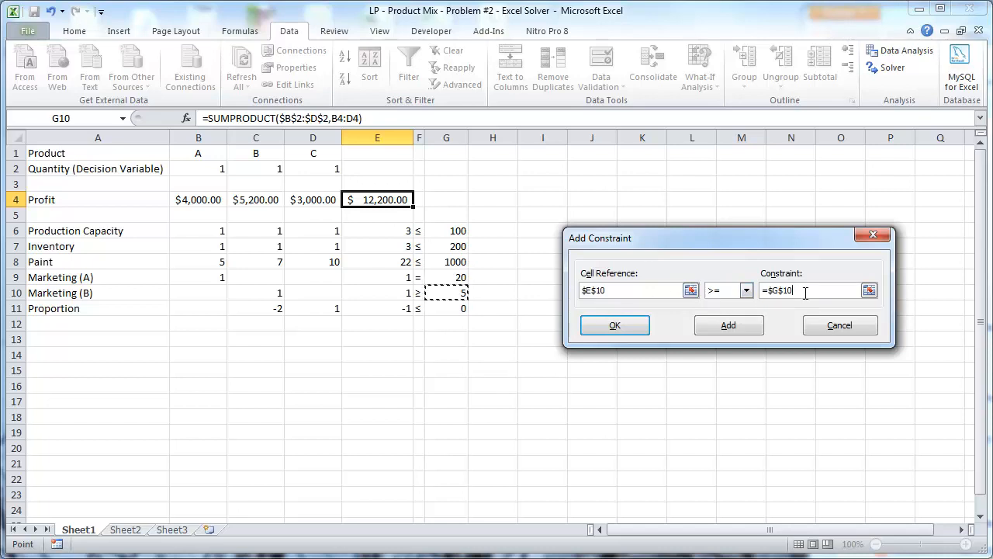
pyautogui.click(738, 330)
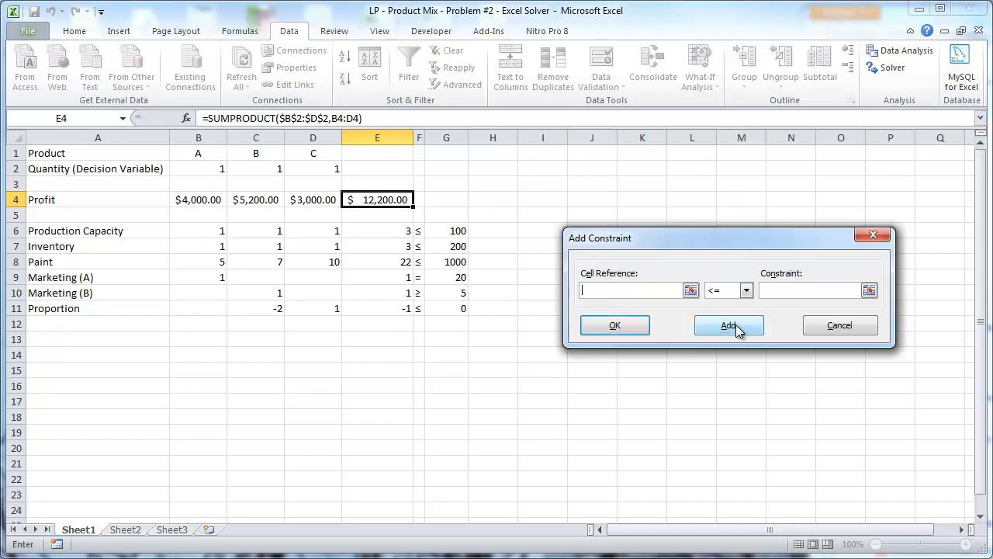
# Add a final constraint requiring the Proportion total E11 to be <= G11 and return to the Solver parameters.
pyautogui.click(397, 310)
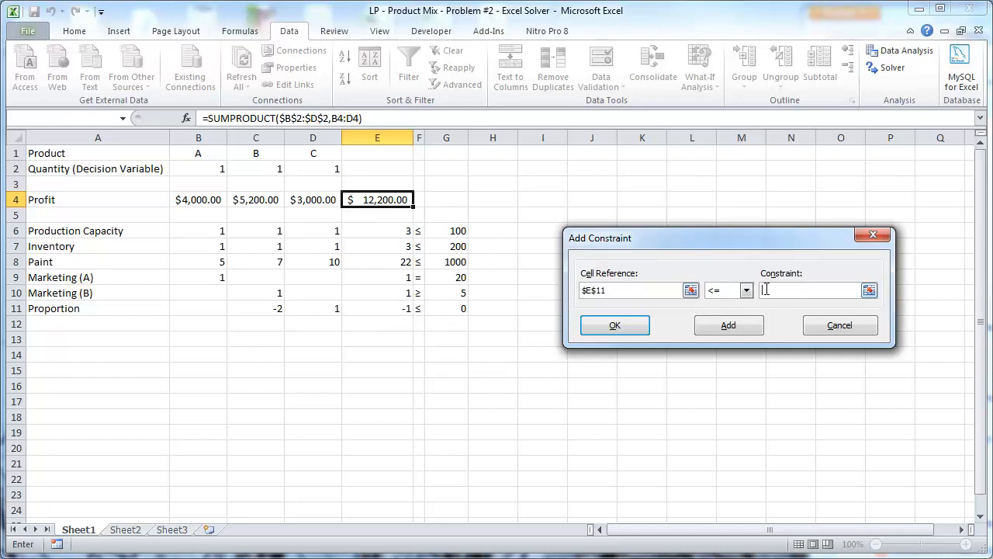
pyautogui.click(460, 309)
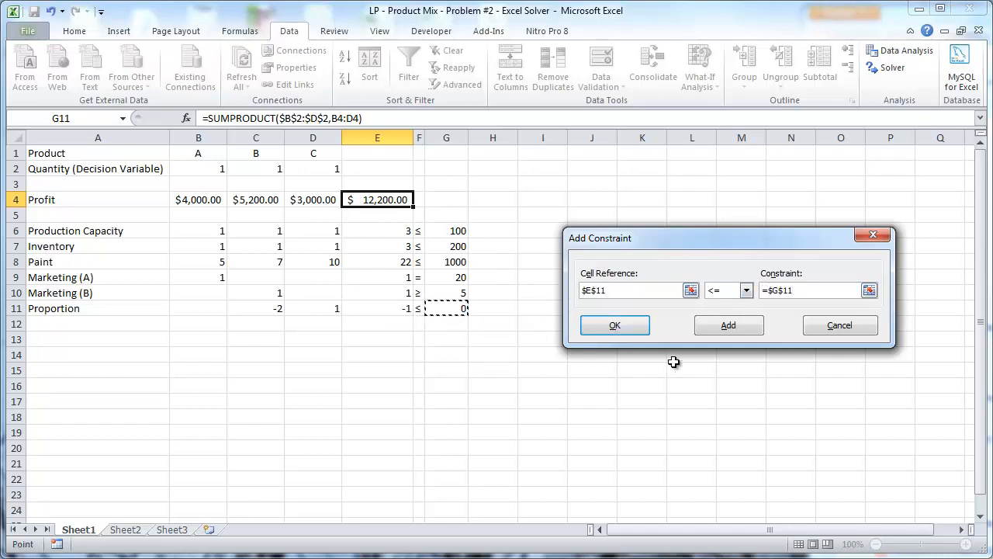
pyautogui.click(614, 327)
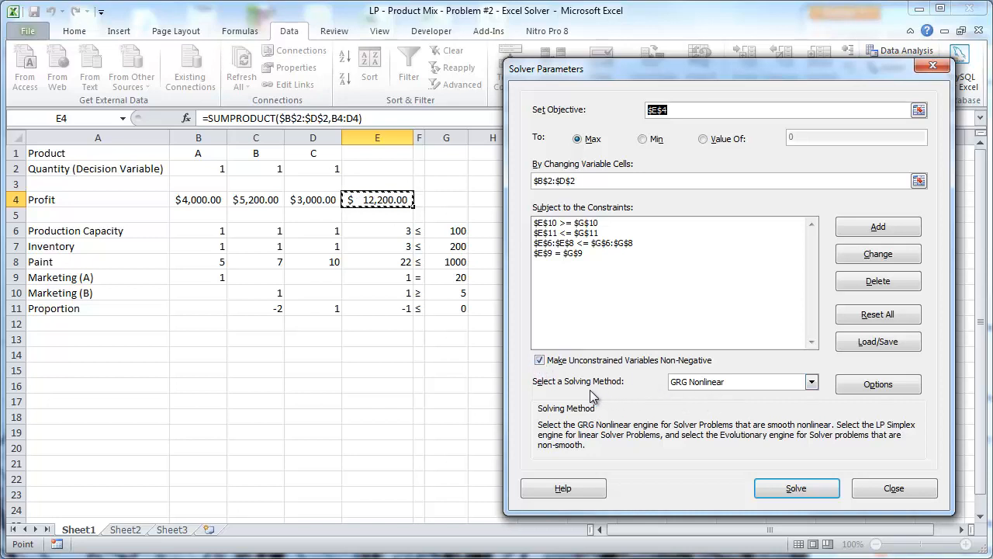
# Solve the model with the GRG Nonlinear method and default options, keeping the solution and generating an Answer report.
pyautogui.click(813, 383)
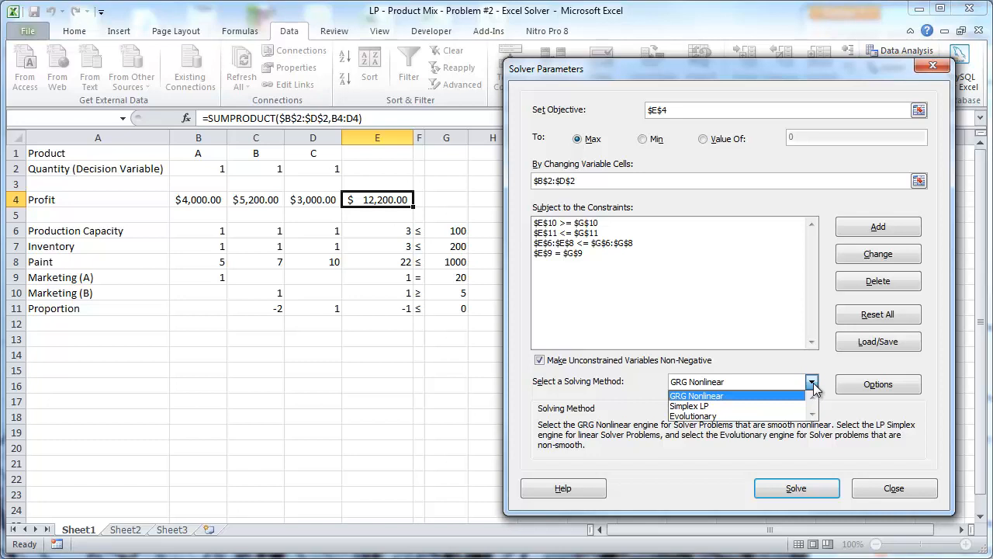
pyautogui.click(812, 383)
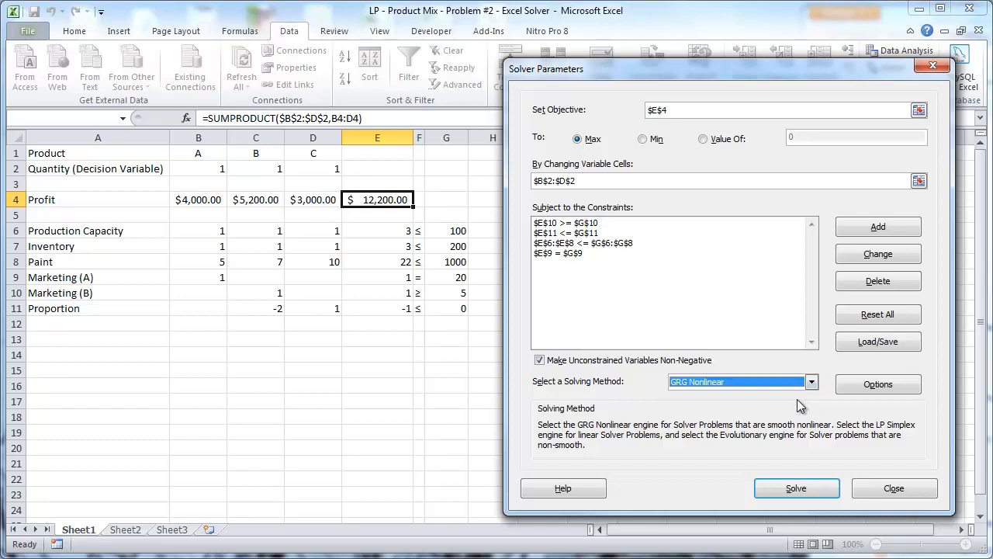
pyautogui.click(881, 385)
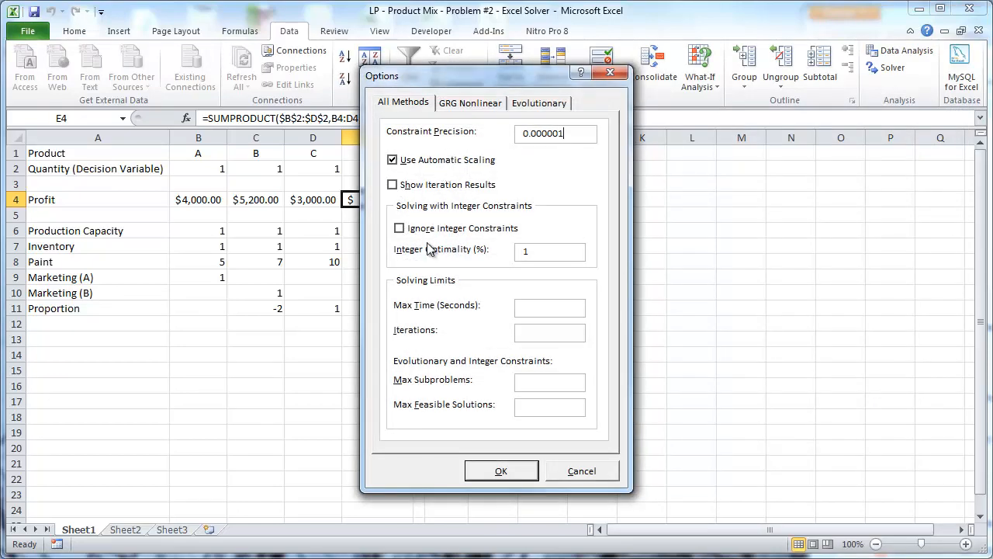
pyautogui.click(498, 469)
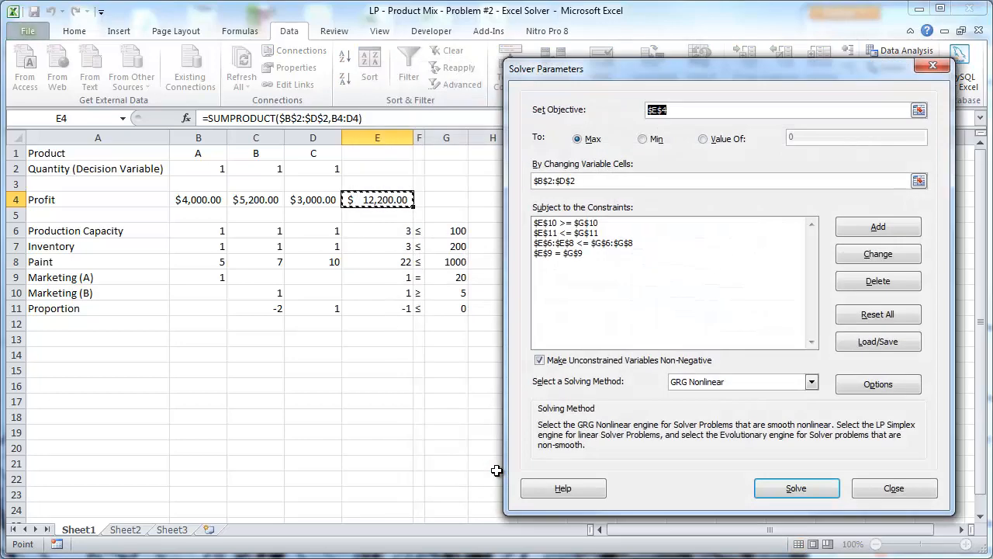
pyautogui.click(787, 487)
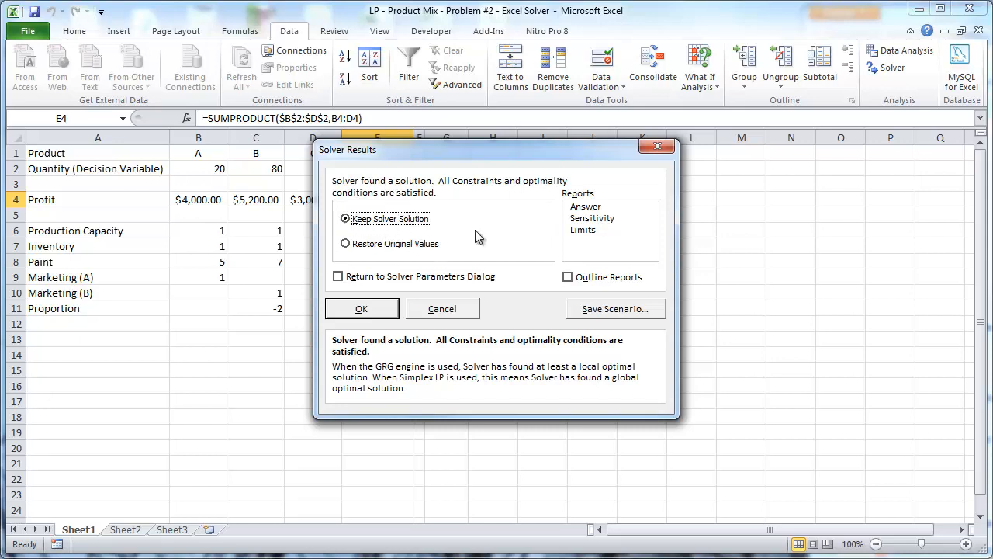
pyautogui.click(593, 208)
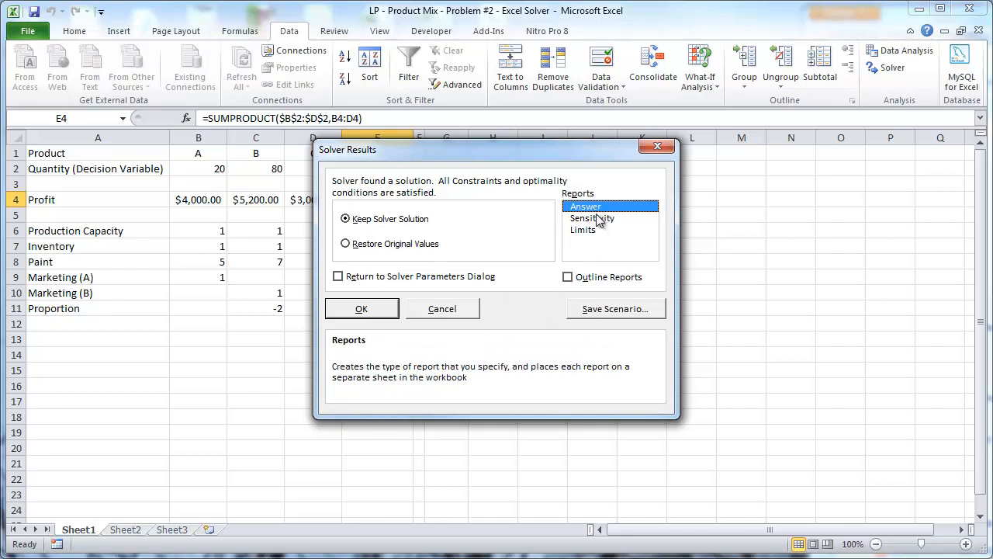
pyautogui.click(361, 308)
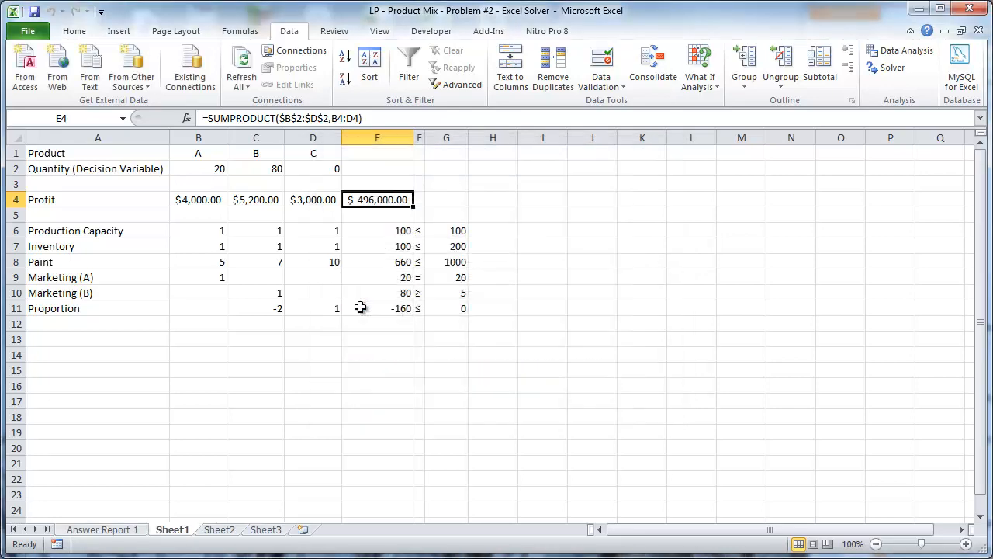
# Examine the Answer Report 1 sheet for the final product quantities, the profit and the constraint statuses.
pyautogui.click(112, 529)
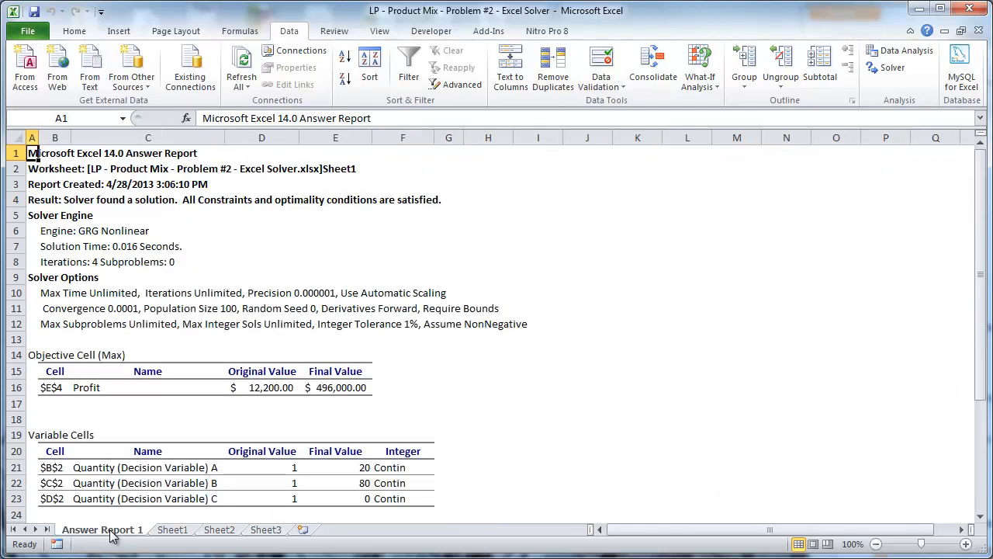
pyautogui.moveTo(981, 187); pyautogui.dragTo(970, 328)
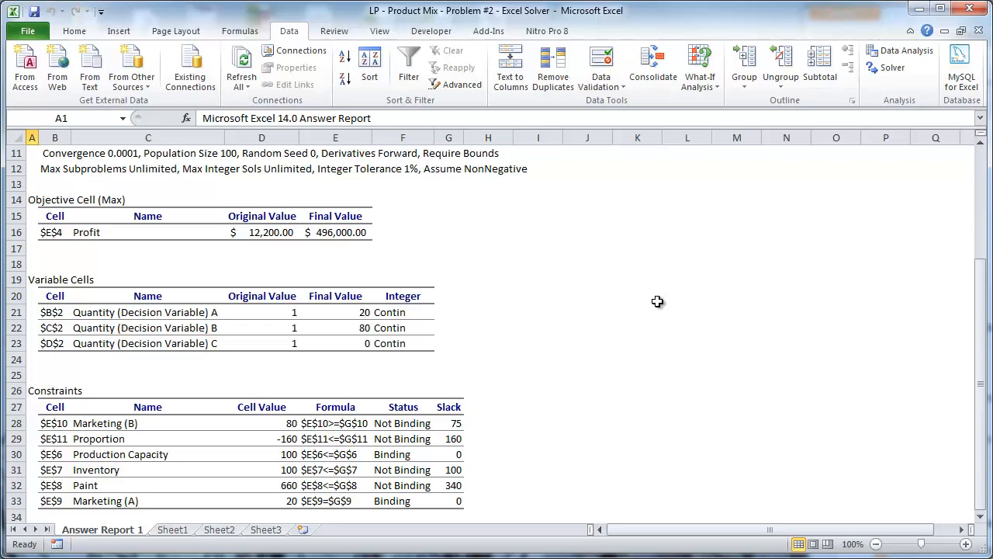
pyautogui.click(355, 329)
pyautogui.click(340, 344)
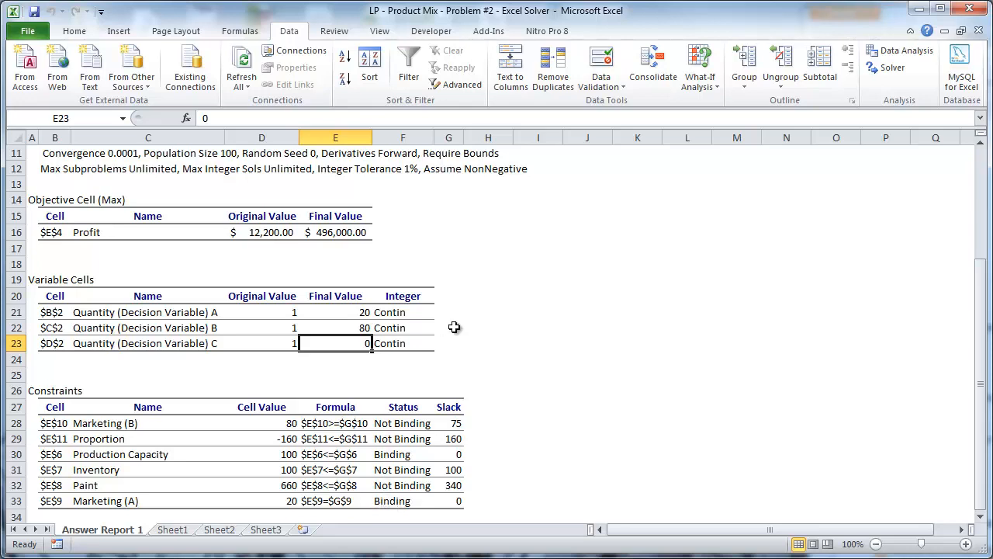
pyautogui.click(322, 231)
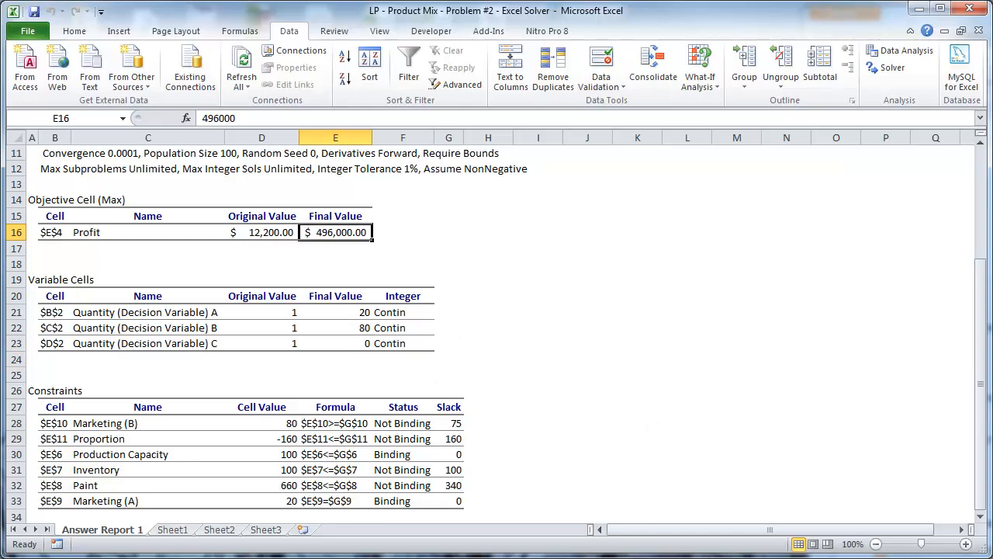